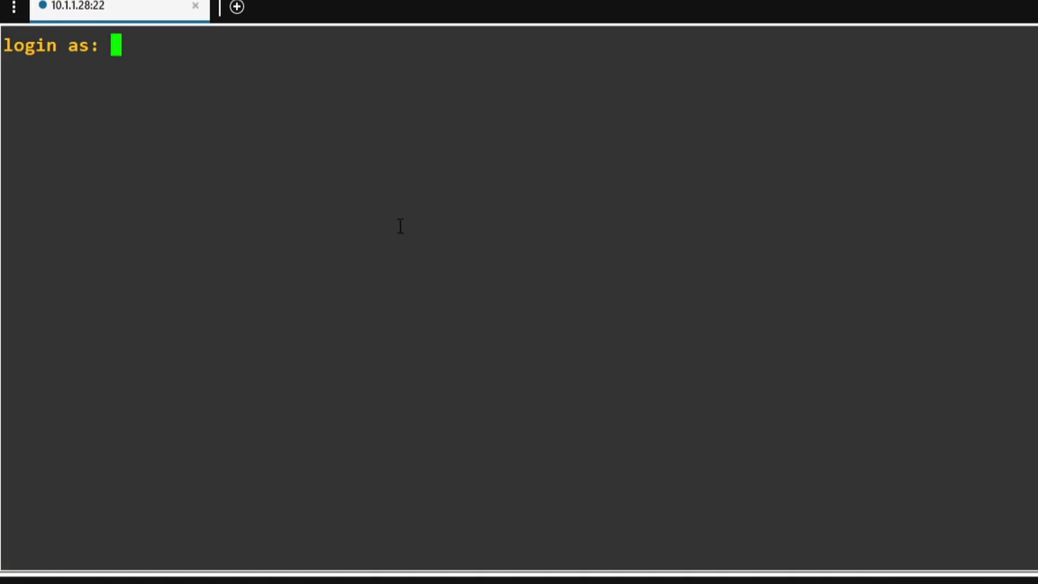
# Step: Log in to 10.1.1.28 as the default pi user with its password, then enter the VNC password to connect
pyautogui.write('pi')
pyautogui.press('Return')
pyautogui.write('raspberry')
pyautogui.press('Return')
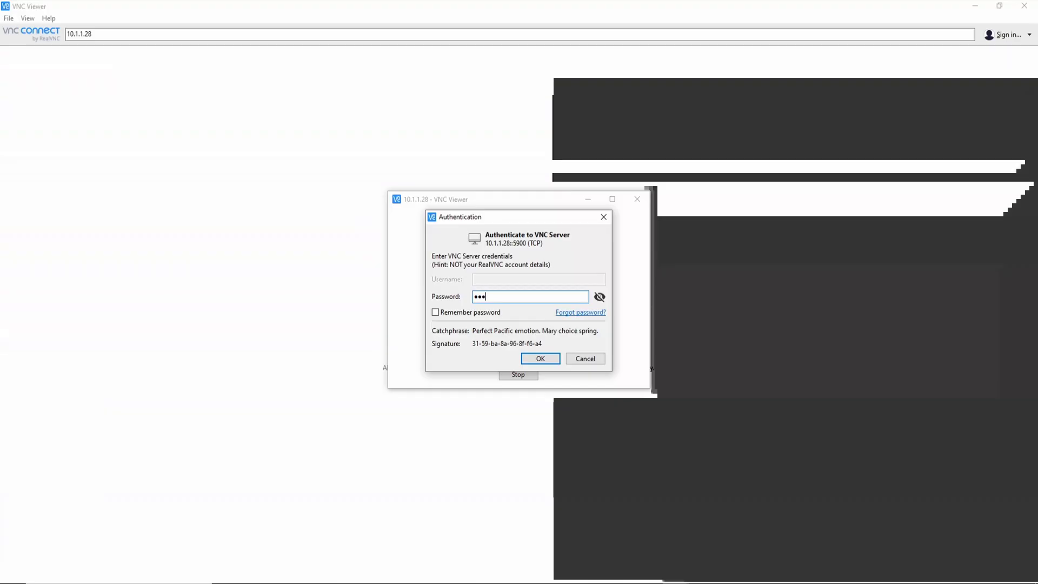
pyautogui.write('pberry')
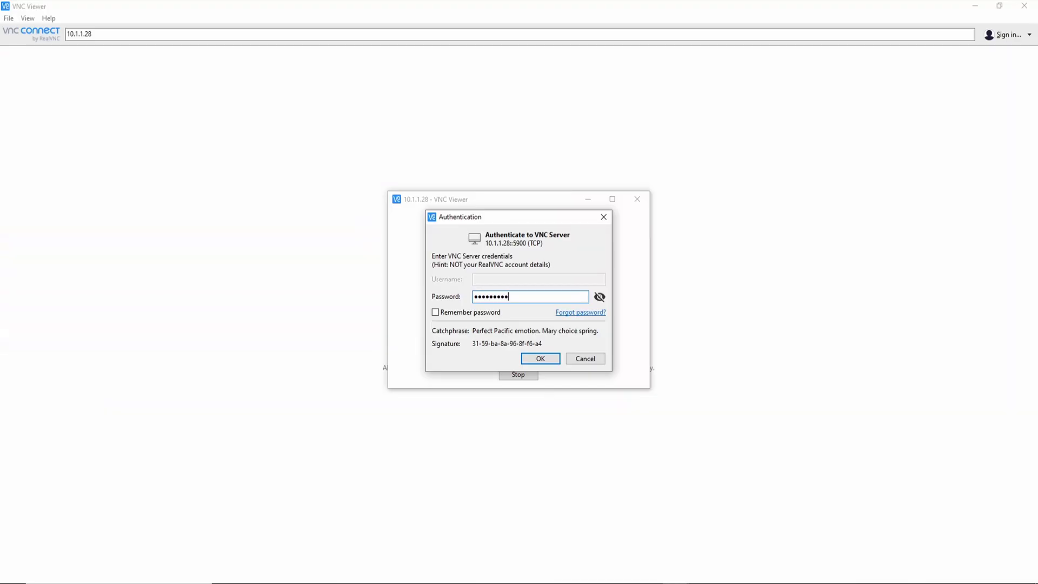
pyautogui.press('Return')
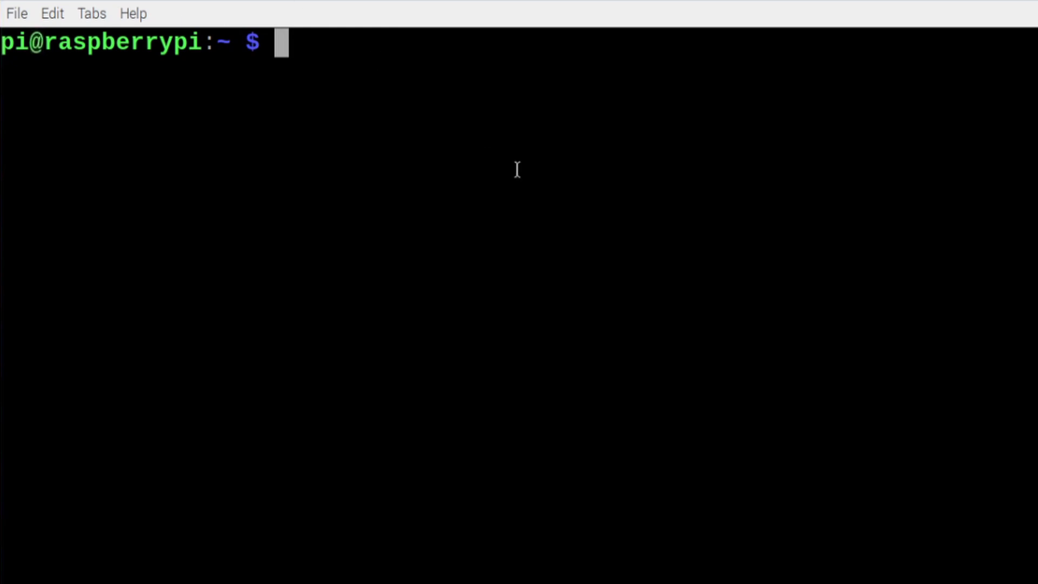
# Step: Run sudo raspi-config and enable the SSH server under 5 Interfacing Options > P2 SSH
pyautogui.write('sudo ')
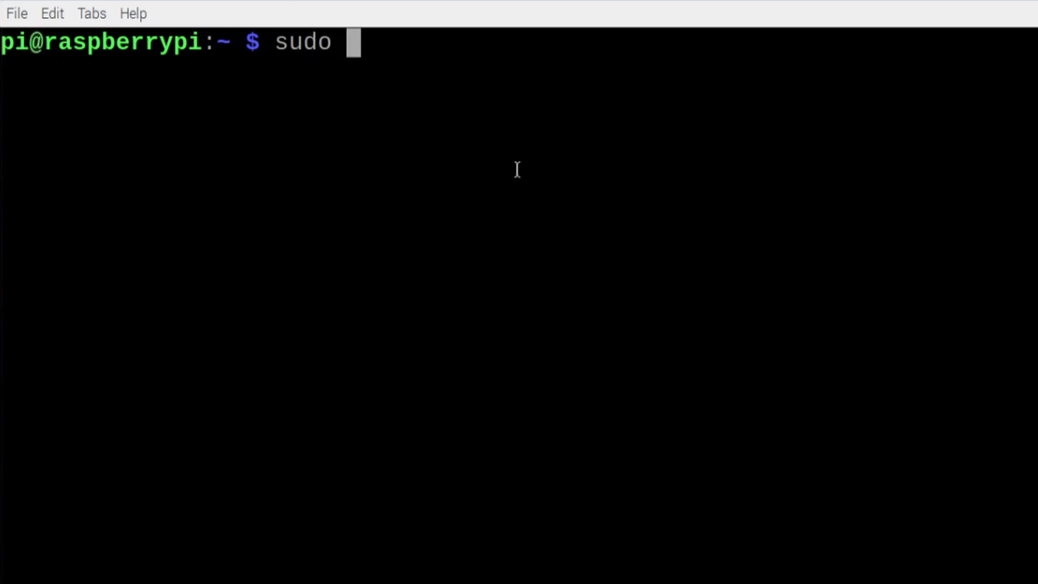
pyautogui.write('raspi')
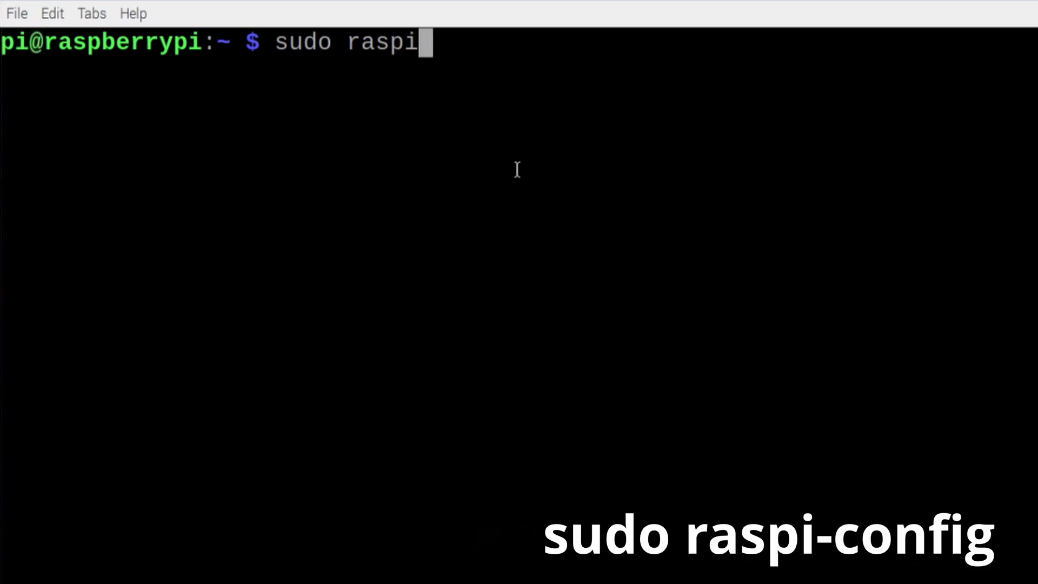
pyautogui.write('-config')
pyautogui.press('Return')
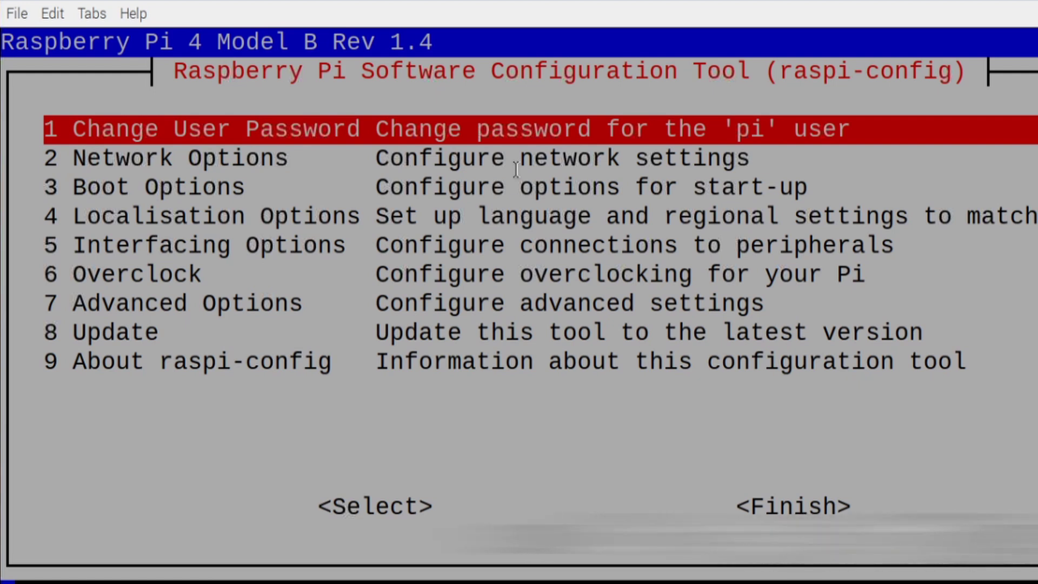
pyautogui.press('Down')
pyautogui.press('Down')
pyautogui.press('Down')
pyautogui.press('Down')
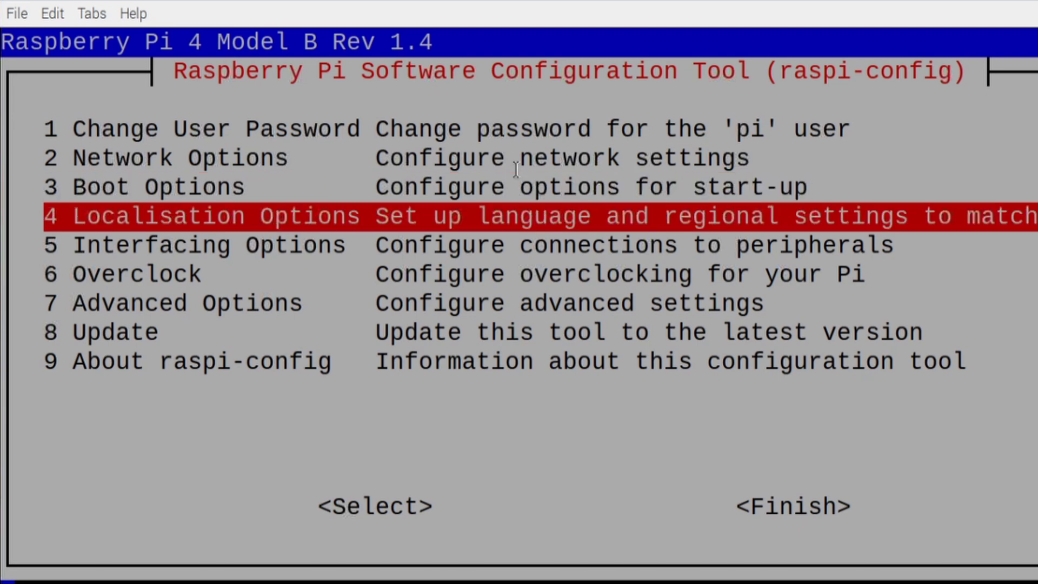
pyautogui.press('Return')
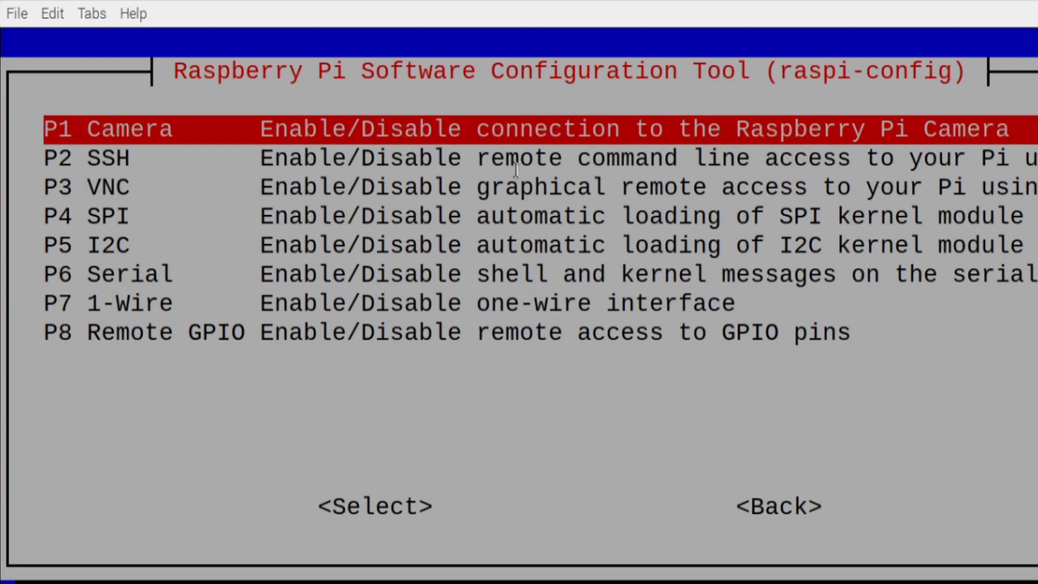
pyautogui.press('Down')
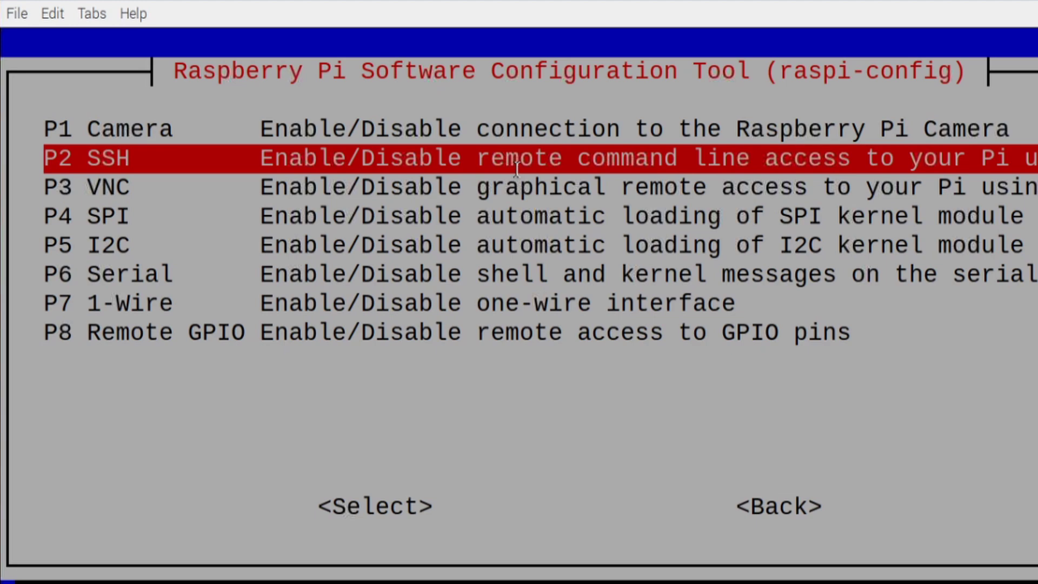
pyautogui.press('Return')
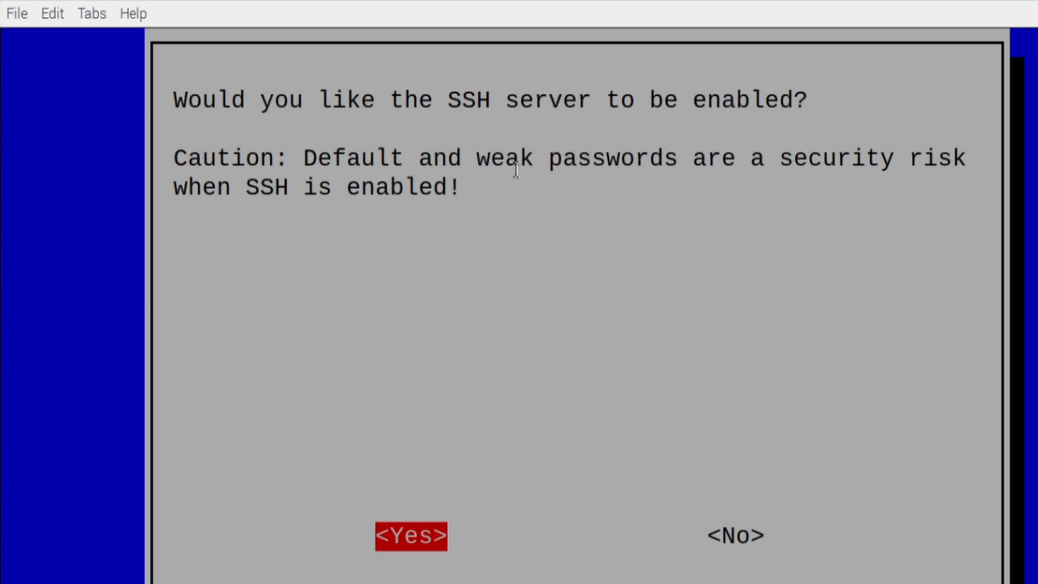
pyautogui.press('Return')
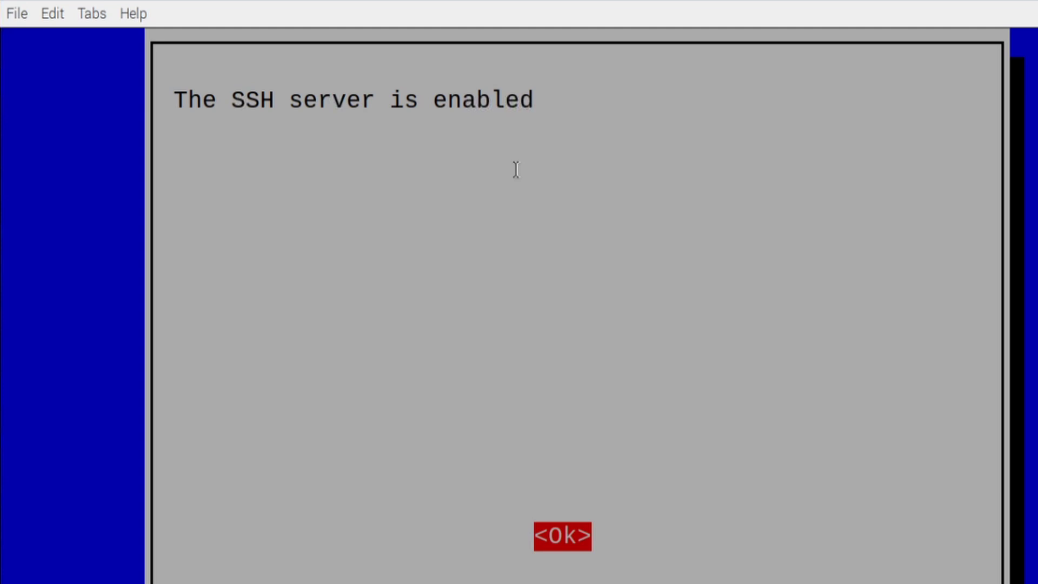
pyautogui.press('Return')
# Step: Enable VNC Server via 5 Interfacing Options > P3 VNC in raspi-config, answering Yes
pyautogui.press('Down')
pyautogui.press('Down')
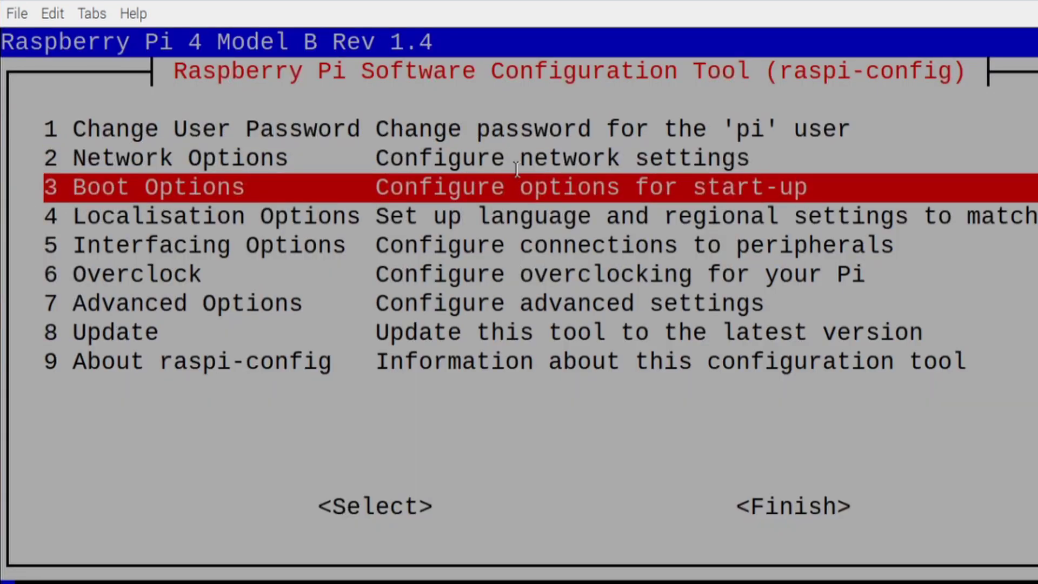
pyautogui.press('Down')
pyautogui.press('Down')
pyautogui.press('Return')
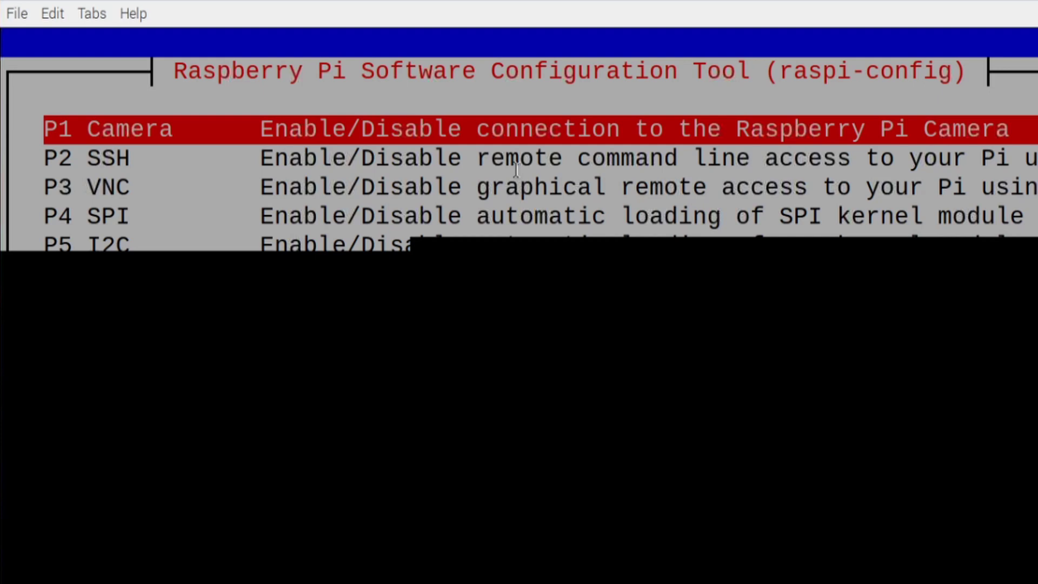
pyautogui.press('Down')
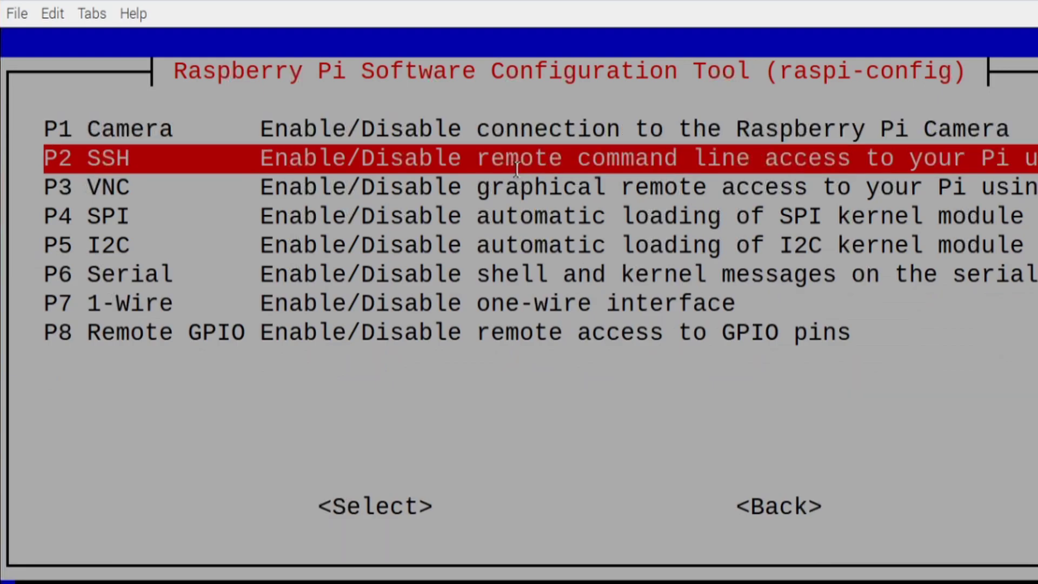
pyautogui.press('Down')
pyautogui.press('Return')
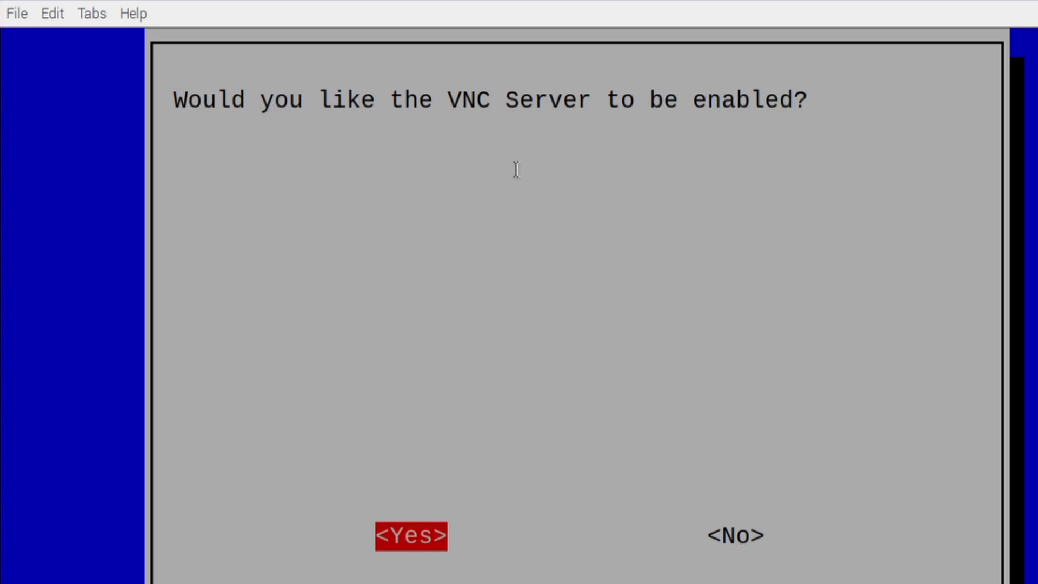
pyautogui.press('Return')
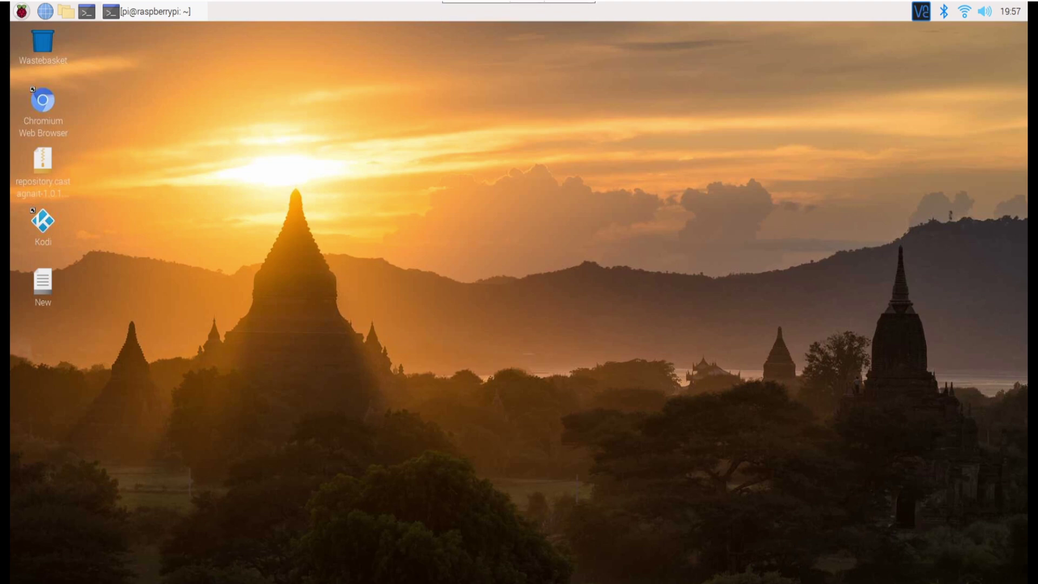
pyautogui.click(23, 13)
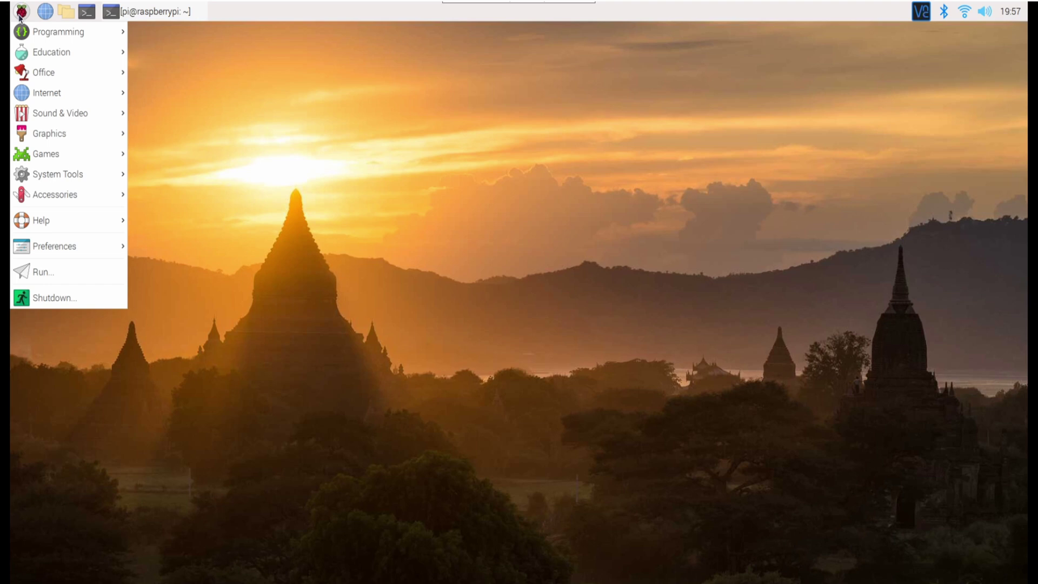
pyautogui.moveTo(50, 249)
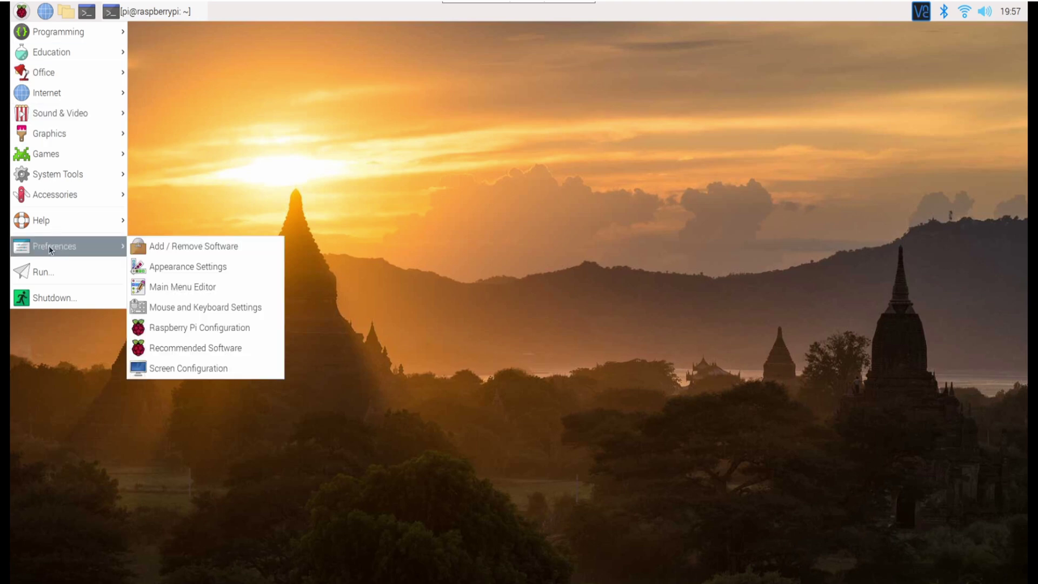
pyautogui.click(218, 330)
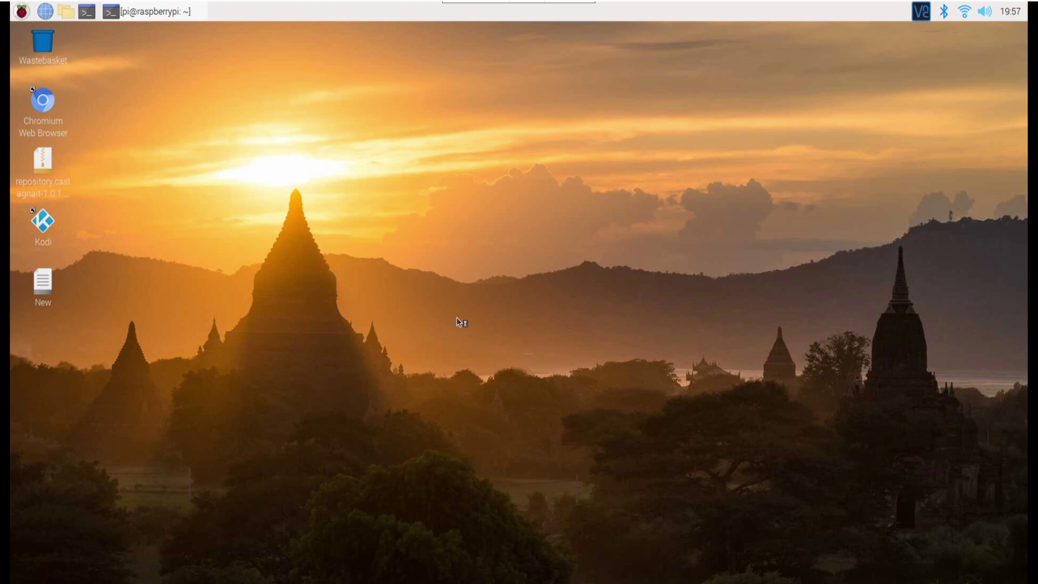
pyautogui.click(508, 215)
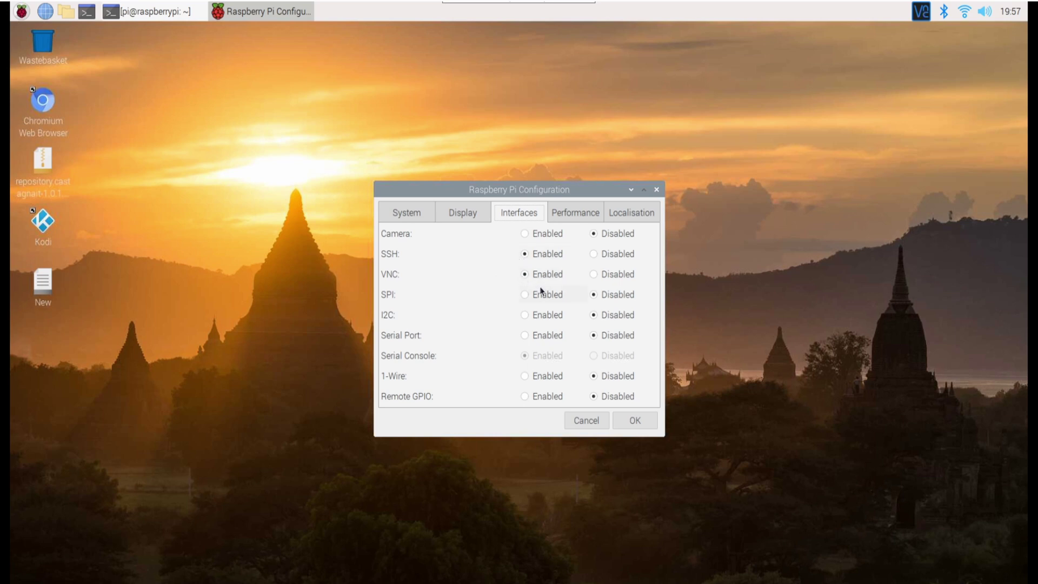
pyautogui.click(650, 420)
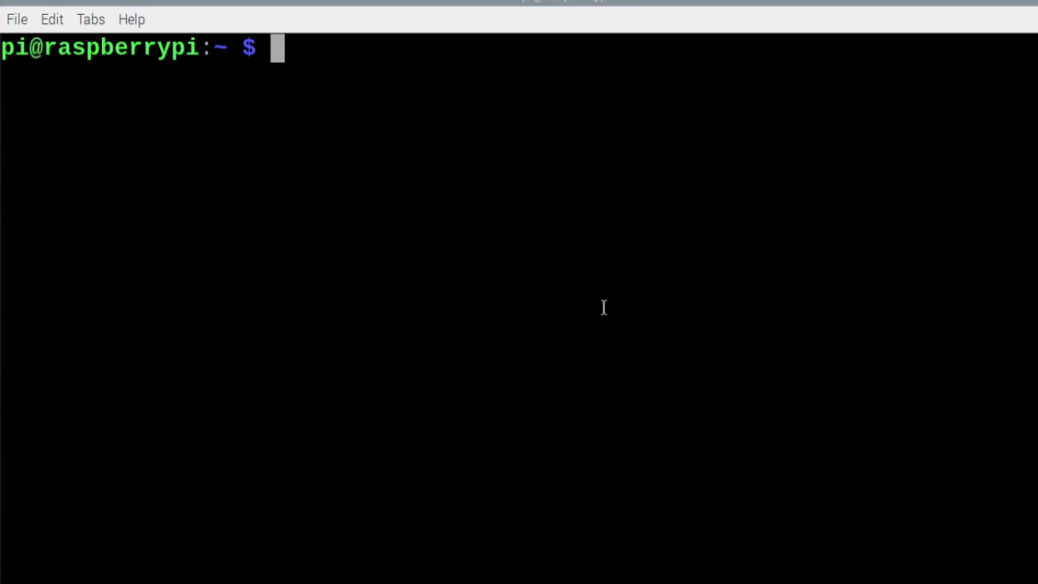
# Step: Run hostname -I to print the Pi's IP address, 10.1.1.28
pyautogui.write('hostn')
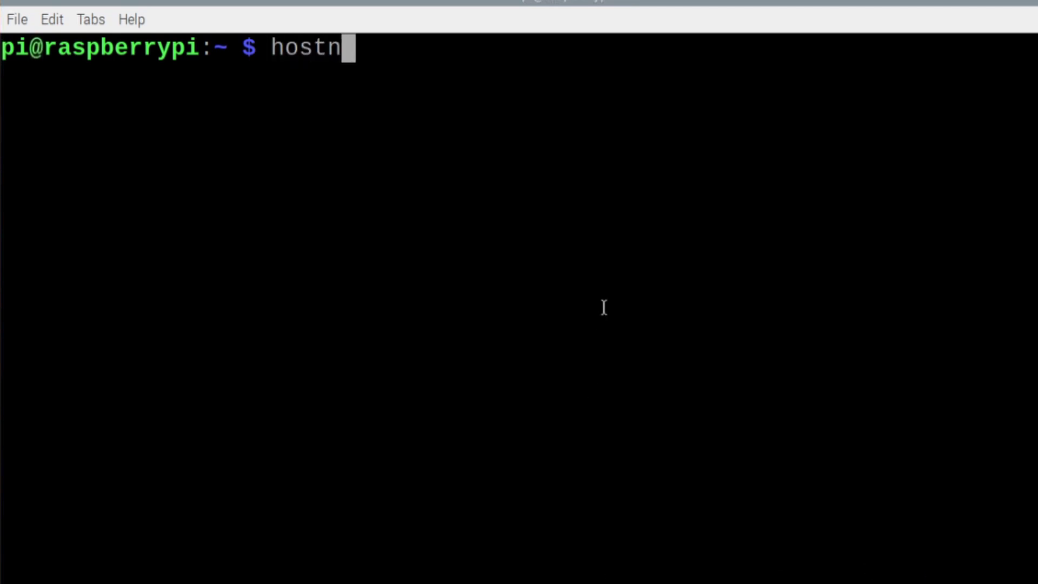
pyautogui.write('ame -I')
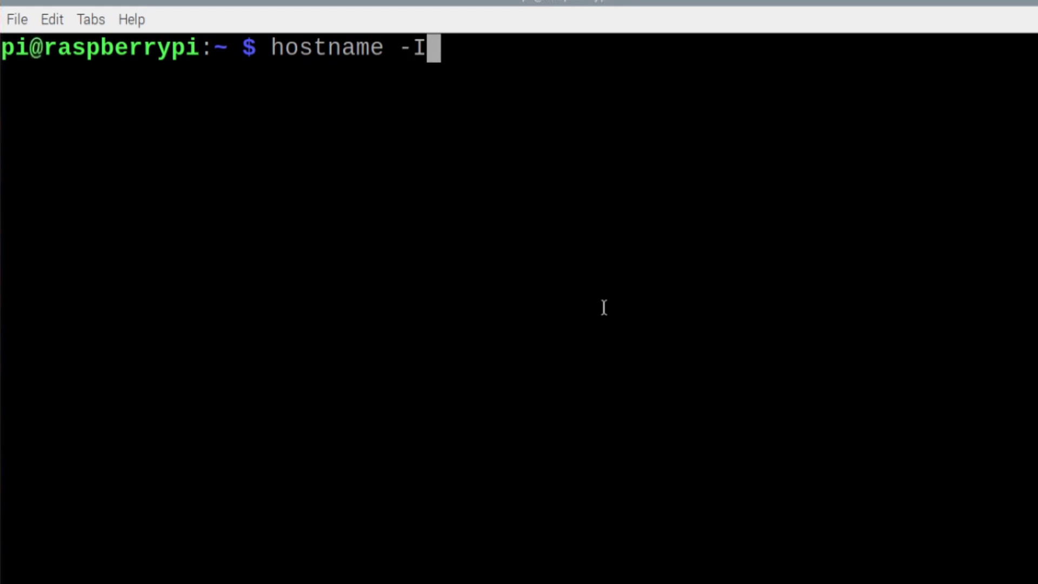
pyautogui.press('Return')
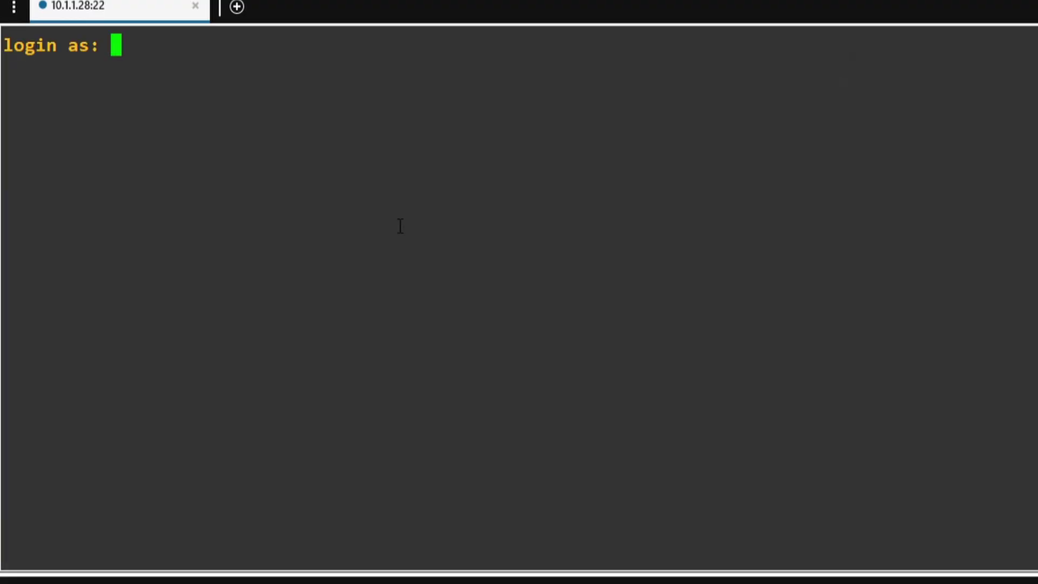
# Step: Sign in to the 10.1.1.28 SSH session as pi with the account password
pyautogui.write('pi')
pyautogui.press('Return')
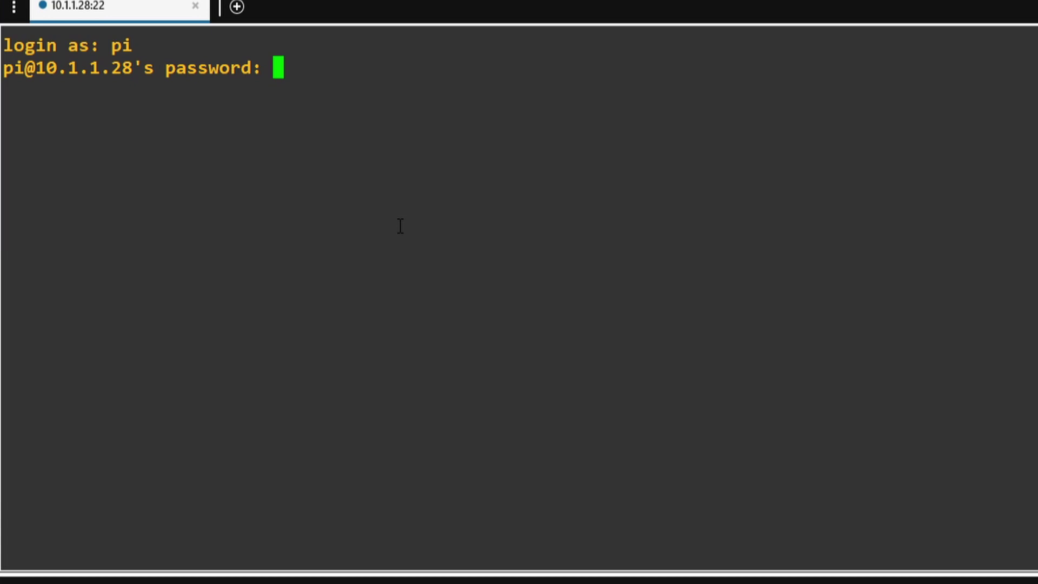
pyautogui.press('Return')
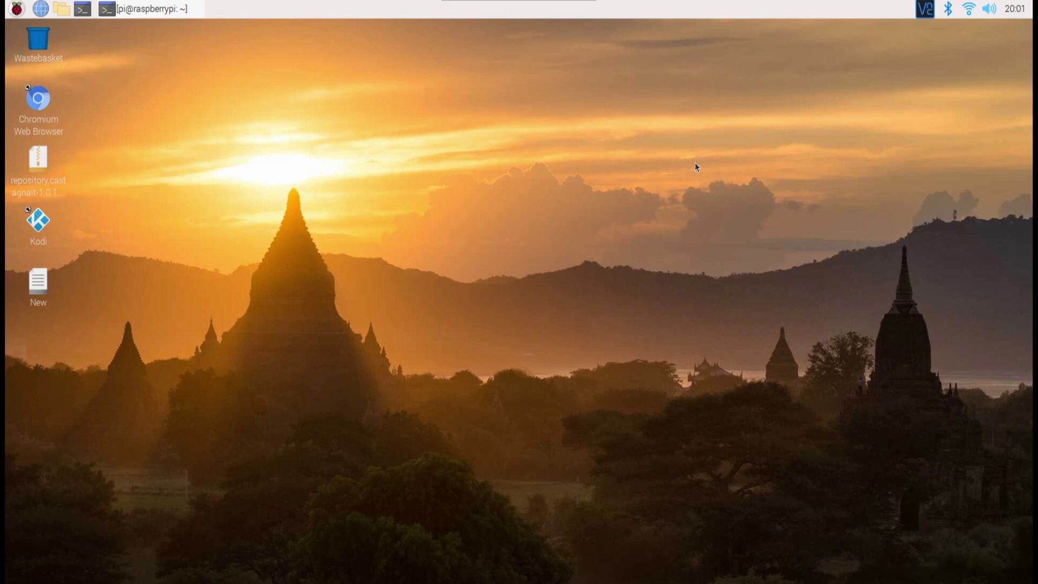
# Step: Open VNC Server Options from the tray icon and keep Authentication on VNC password
pyautogui.rightClick(925, 15)
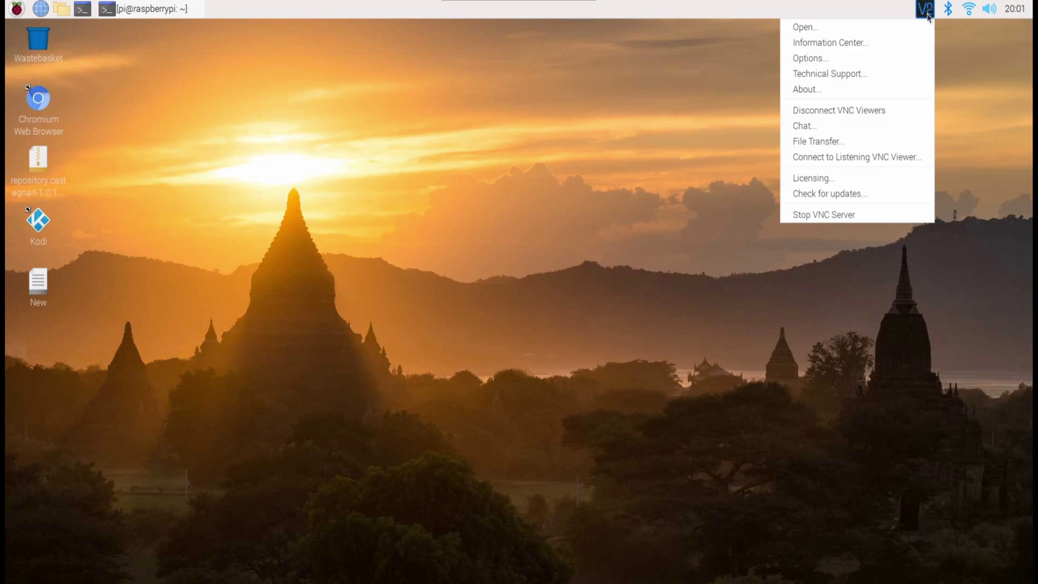
pyautogui.click(821, 63)
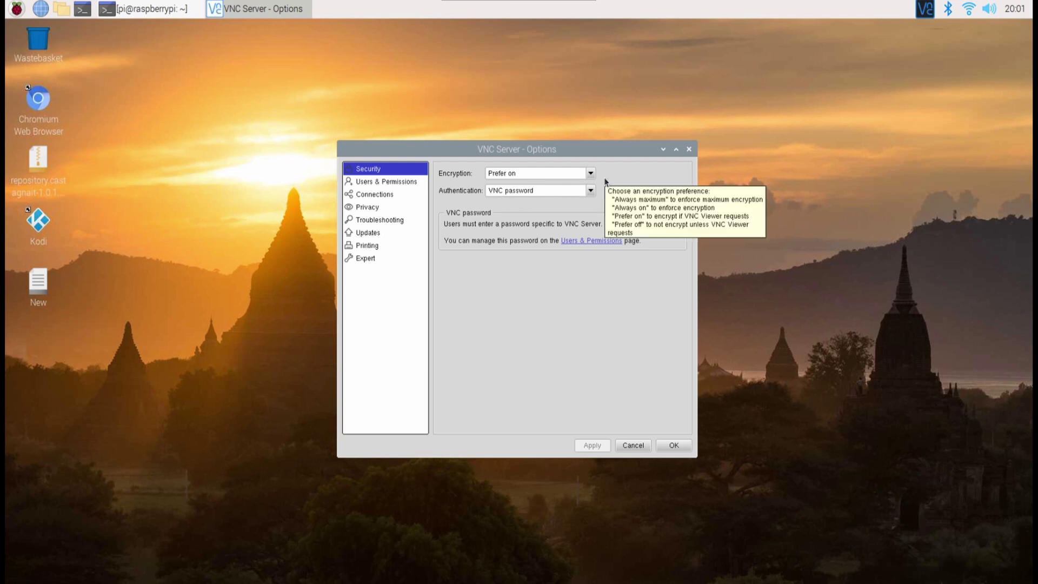
pyautogui.click(592, 194)
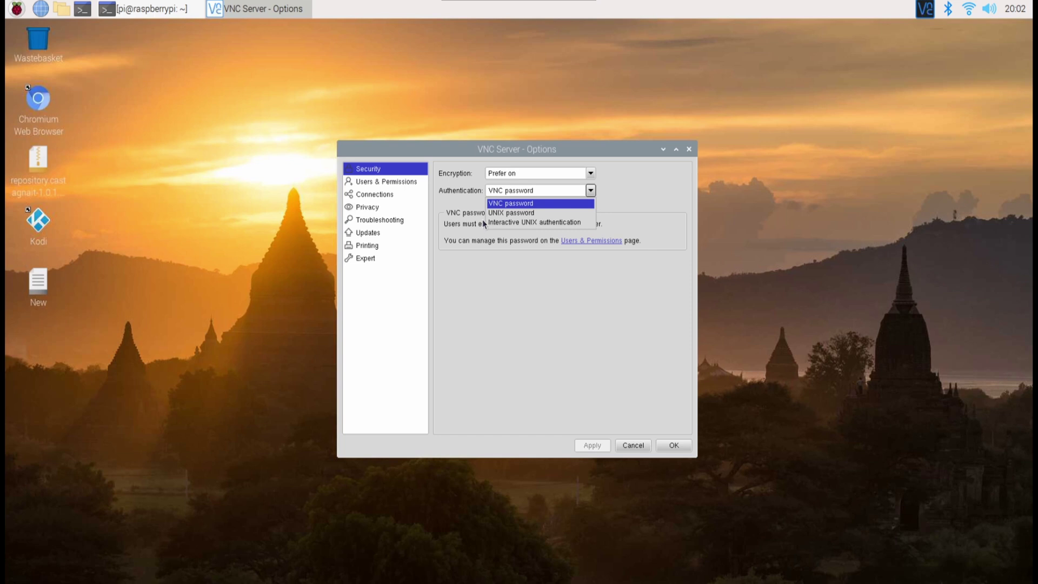
pyautogui.click(459, 212)
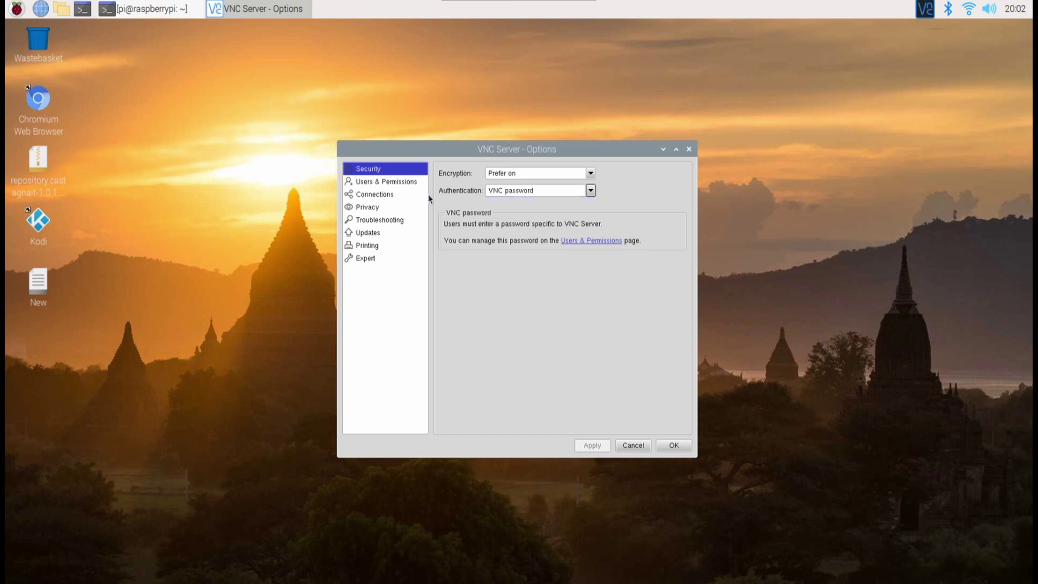
# Step: Review the Users & Permissions page and open the Password... dialog for the standard user
pyautogui.click(402, 183)
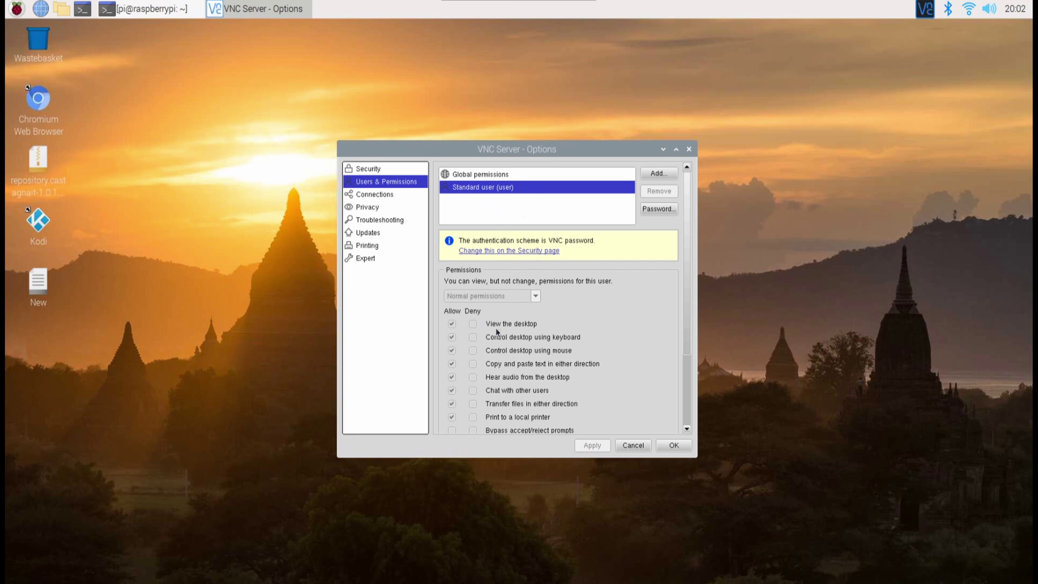
pyautogui.scroll(-3, 503, 331)
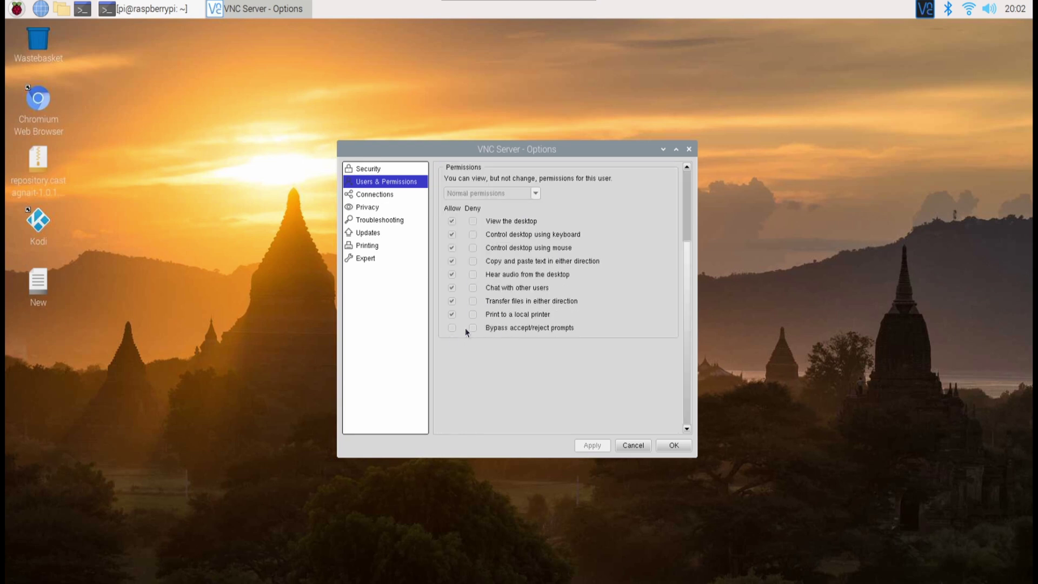
pyautogui.scroll(3, 468, 331)
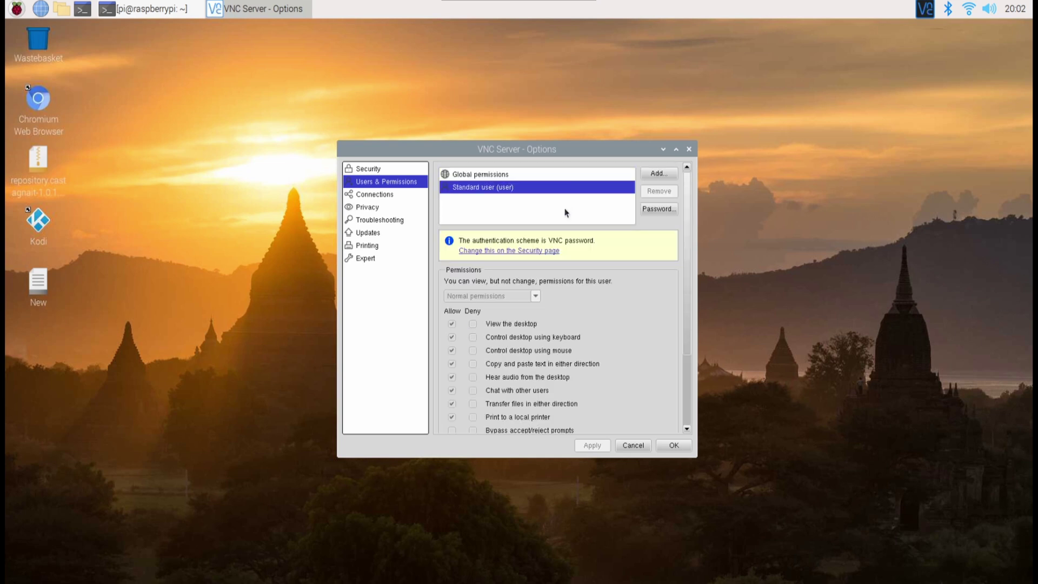
pyautogui.click(659, 209)
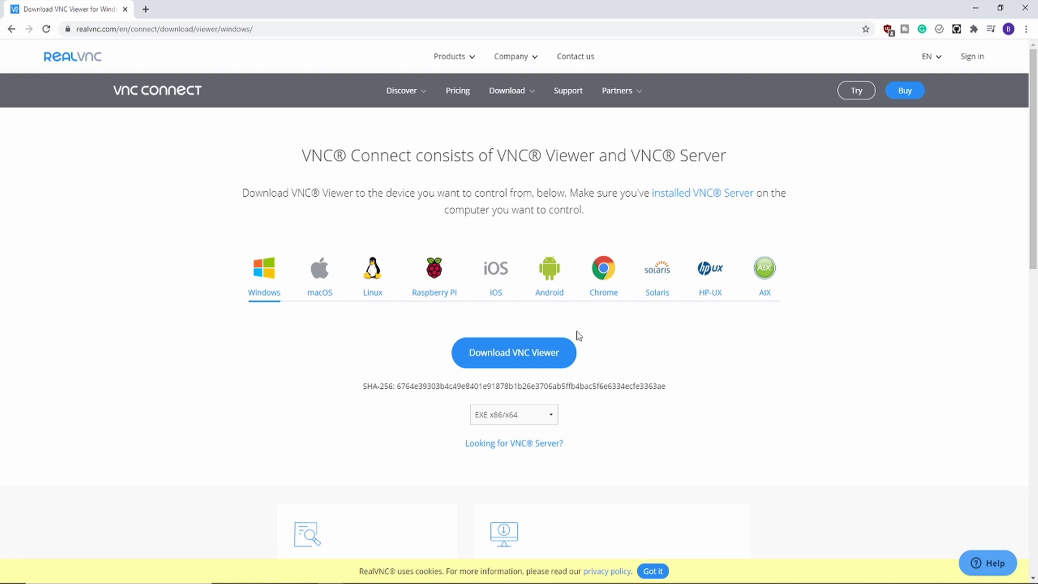
# Step: Download the VNC Viewer .exe for Windows and launch it, confirming the installer language
pyautogui.click(542, 362)
pyautogui.click(54, 569)
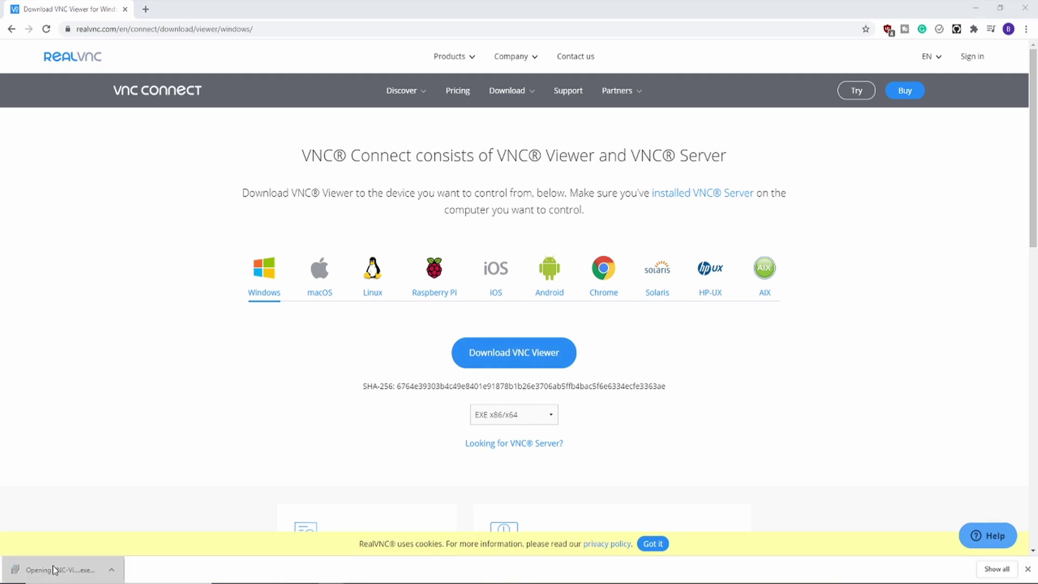
pyautogui.click(533, 315)
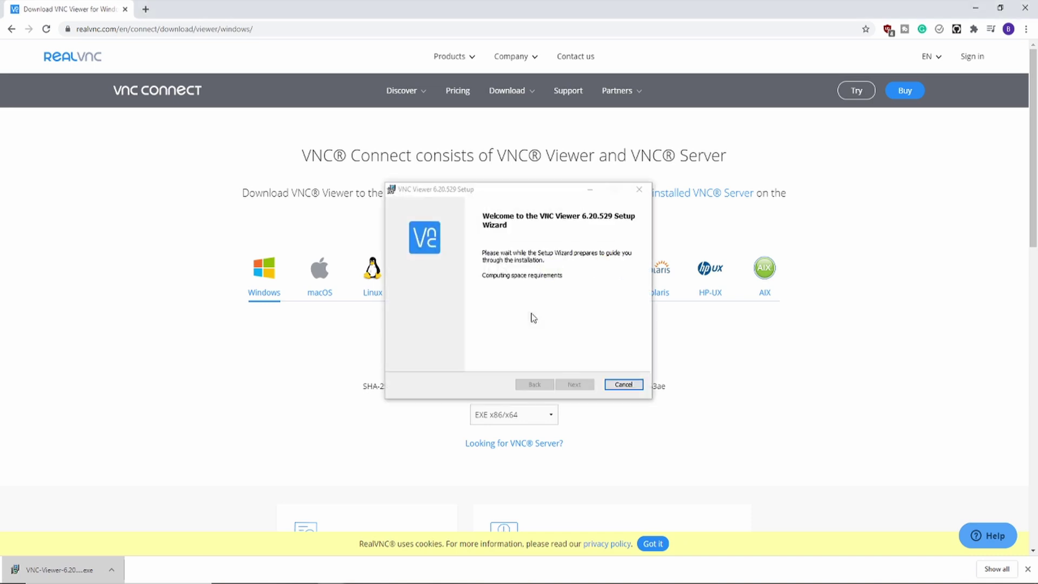
# Step: Accept the licence, include the Desktop Shortcut, and install VNC Viewer
pyautogui.click(579, 385)
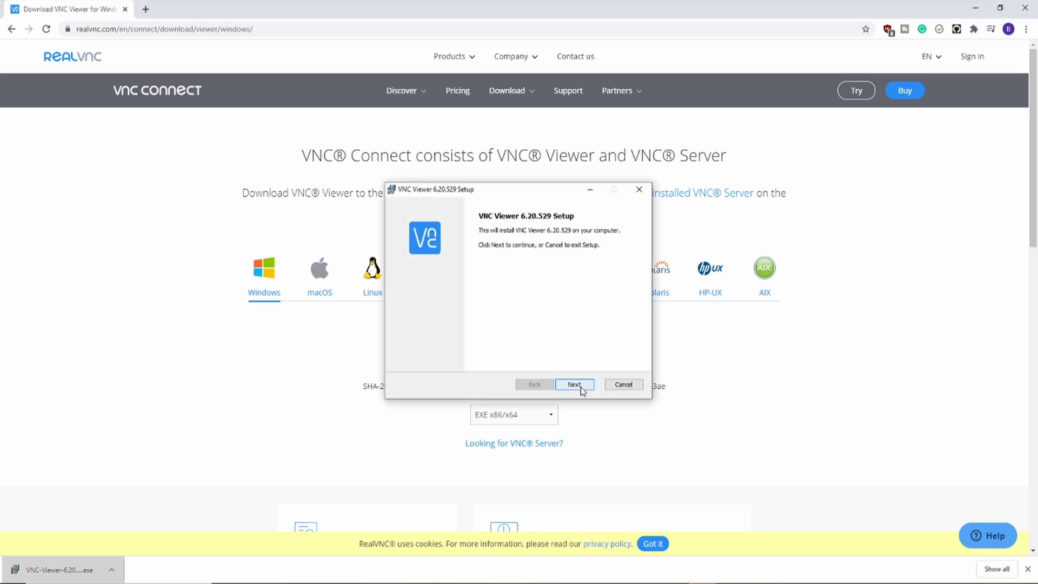
pyautogui.click(516, 360)
pyautogui.click(581, 385)
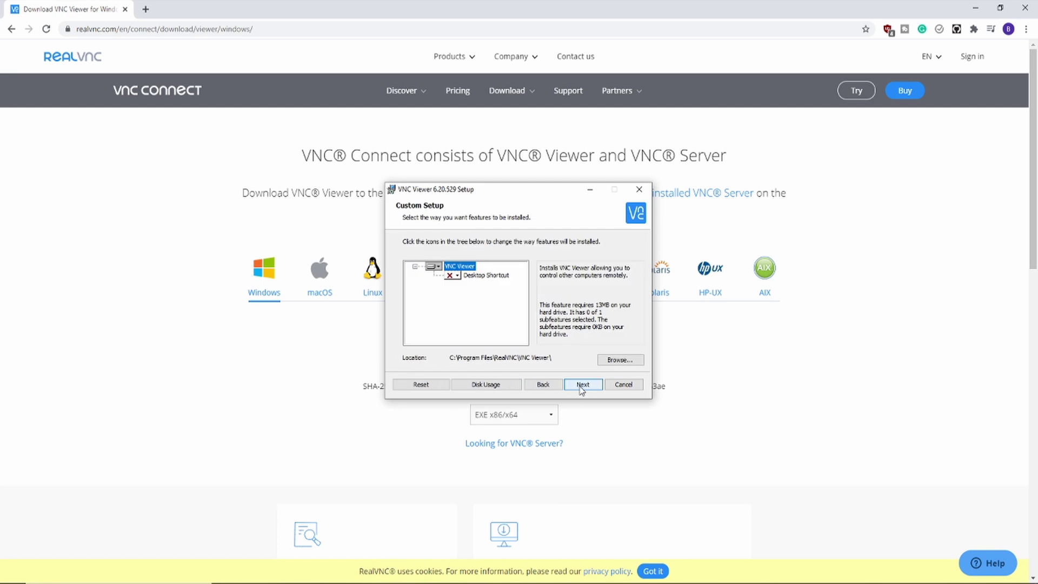
pyautogui.click(451, 277)
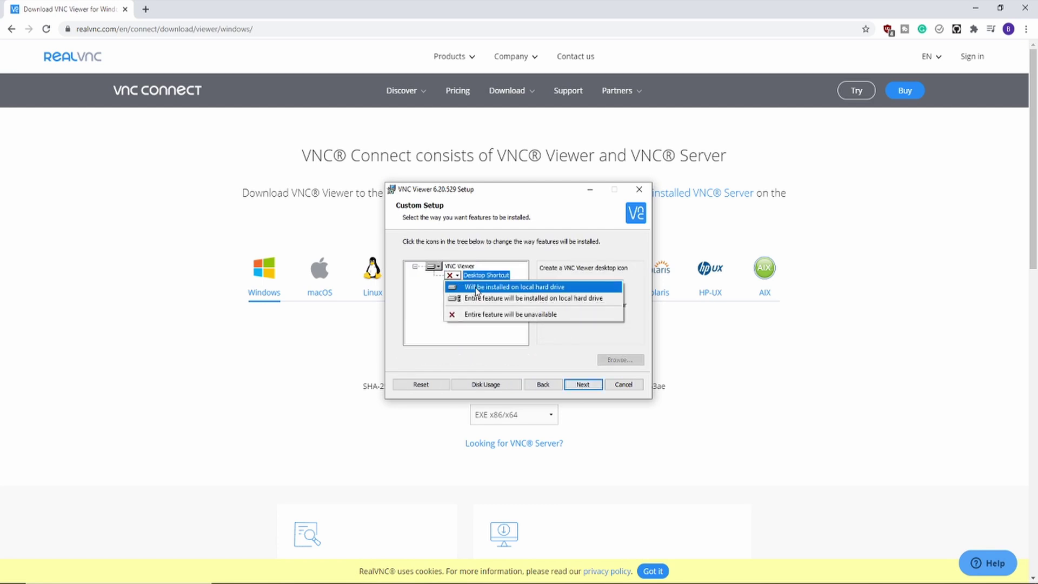
pyautogui.click(476, 288)
pyautogui.click(588, 385)
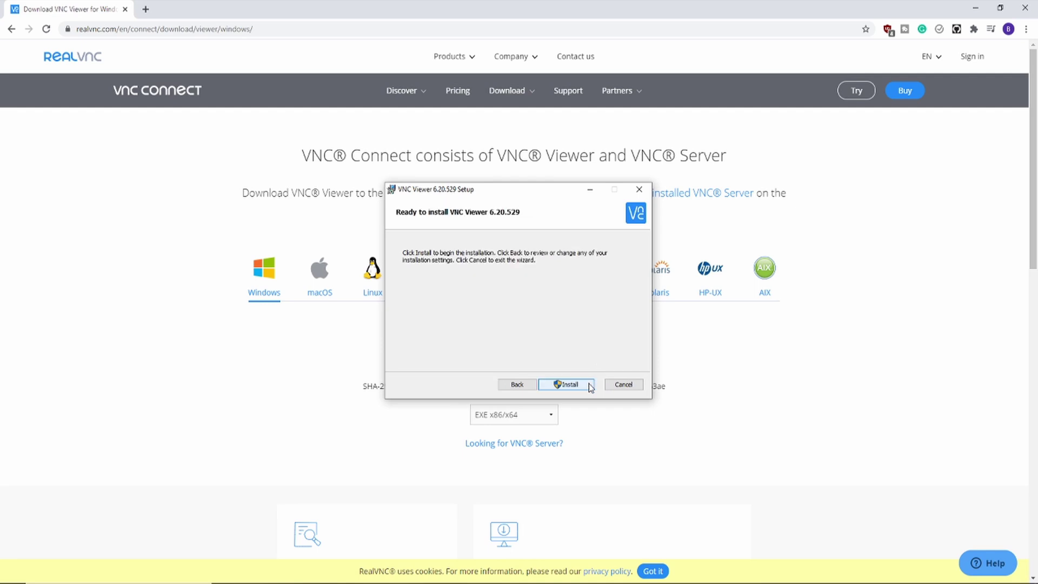
pyautogui.click(589, 385)
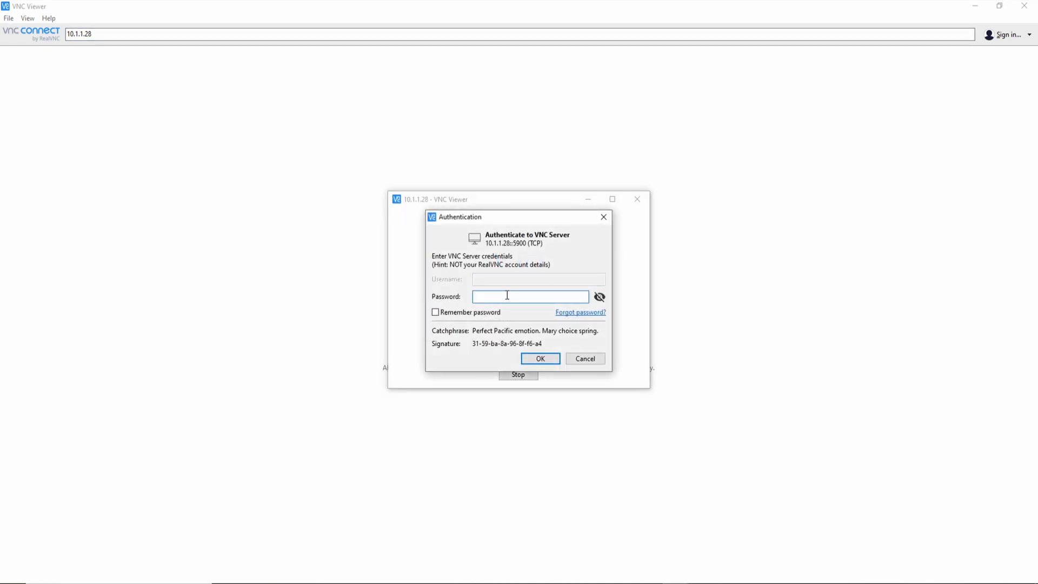
# Step: Enter the VNC Server password to open the 10.1.1.28 desktop in VNC Viewer
pyautogui.write('•••••••••')
pyautogui.press('Return')
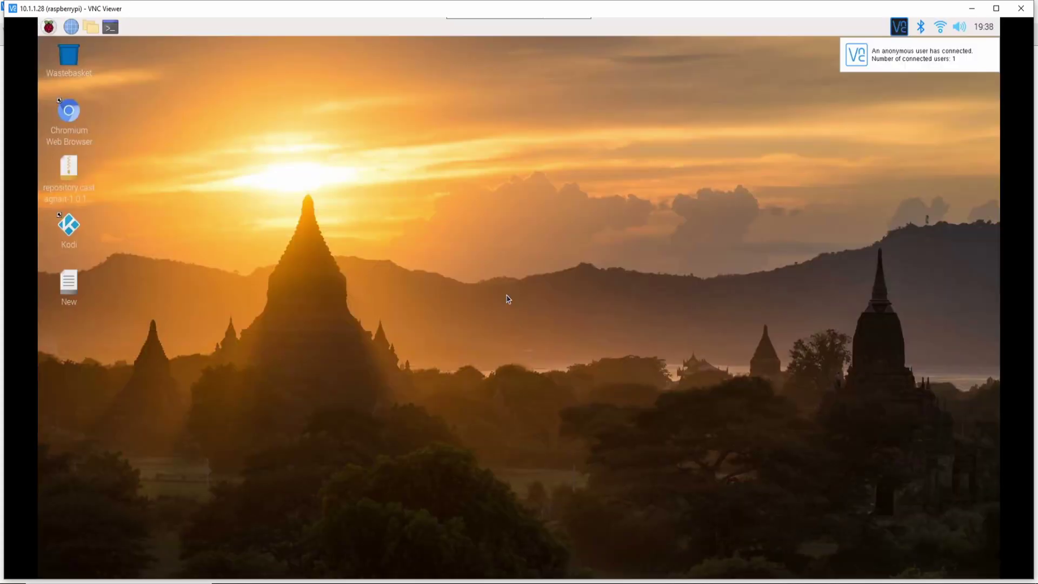